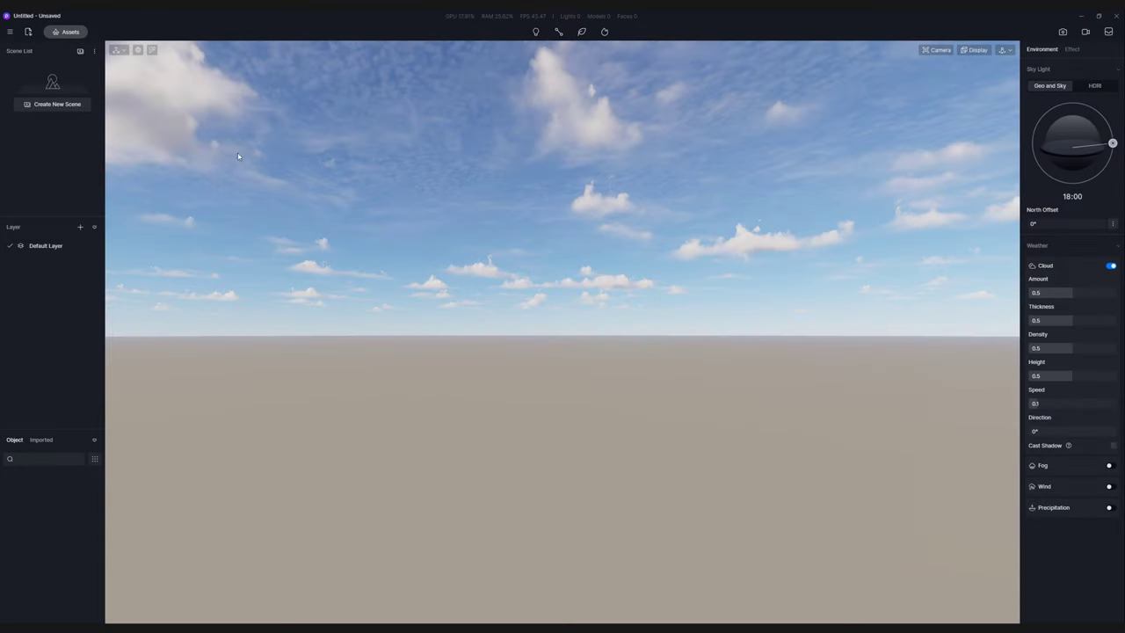
- Enable the Merge Project beta widget in the preferences and close them
{"action": "left_click", "coordinate": [11, 33]}
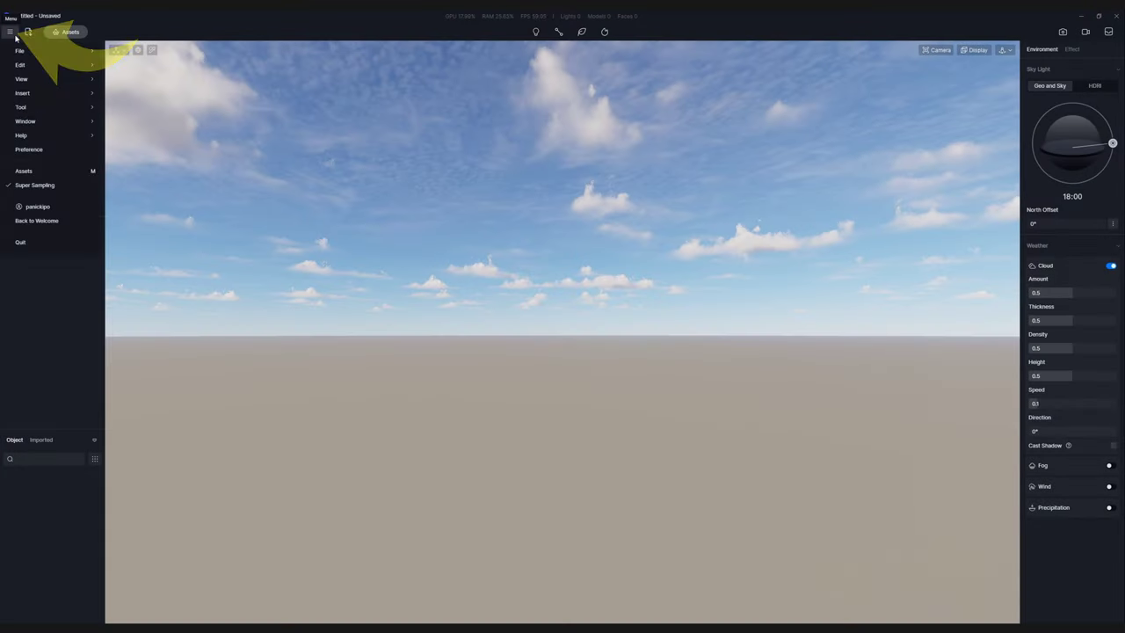
{"action": "left_click", "coordinate": [60, 149]}
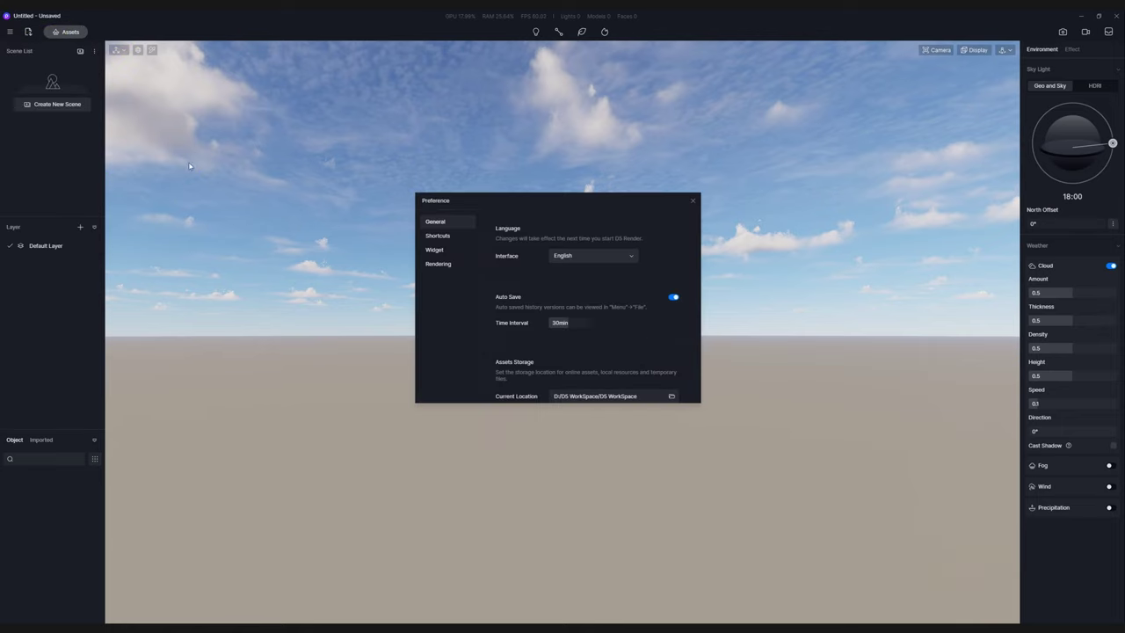
{"action": "left_click", "coordinate": [447, 251]}
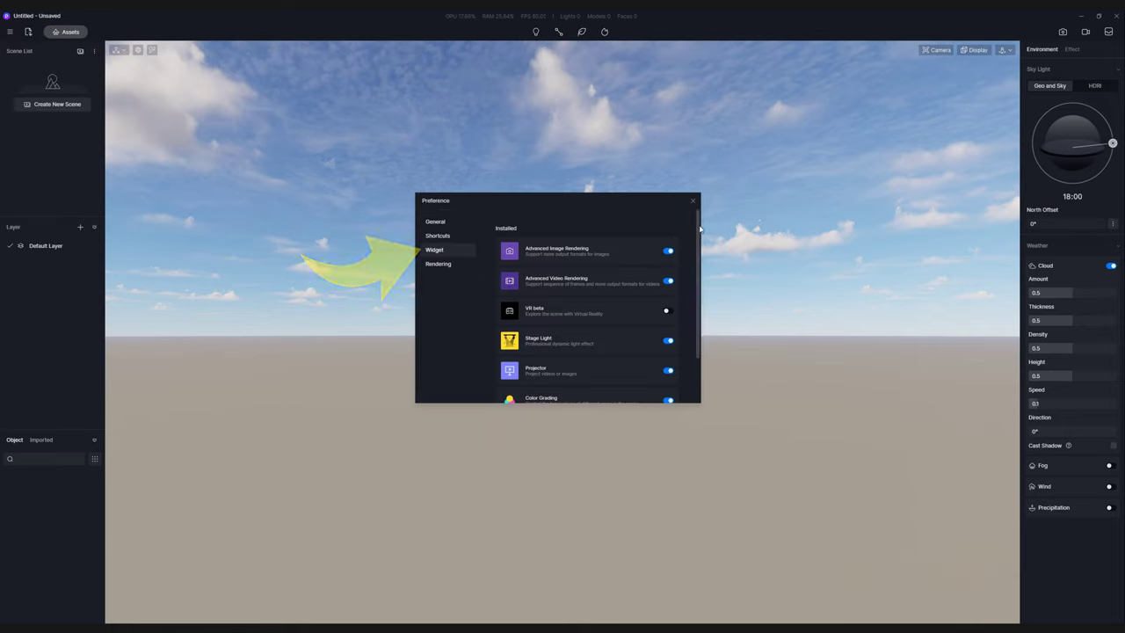
{"action": "scroll", "coordinate": [585, 388], "scroll_direction": "down", "scroll_amount": 2}
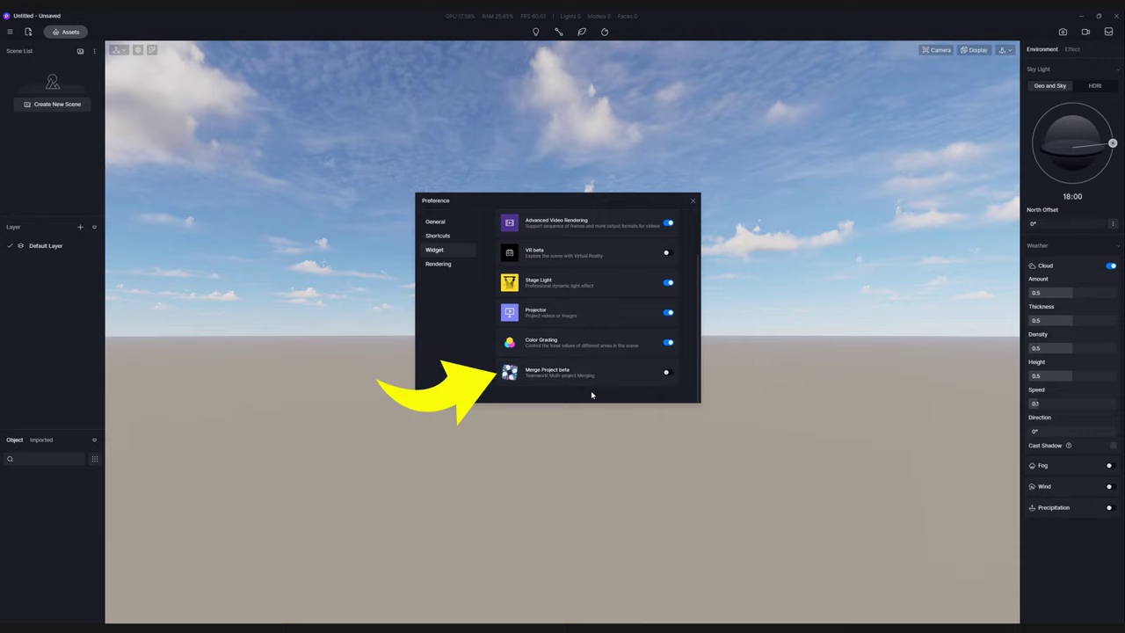
{"action": "left_click", "coordinate": [668, 371]}
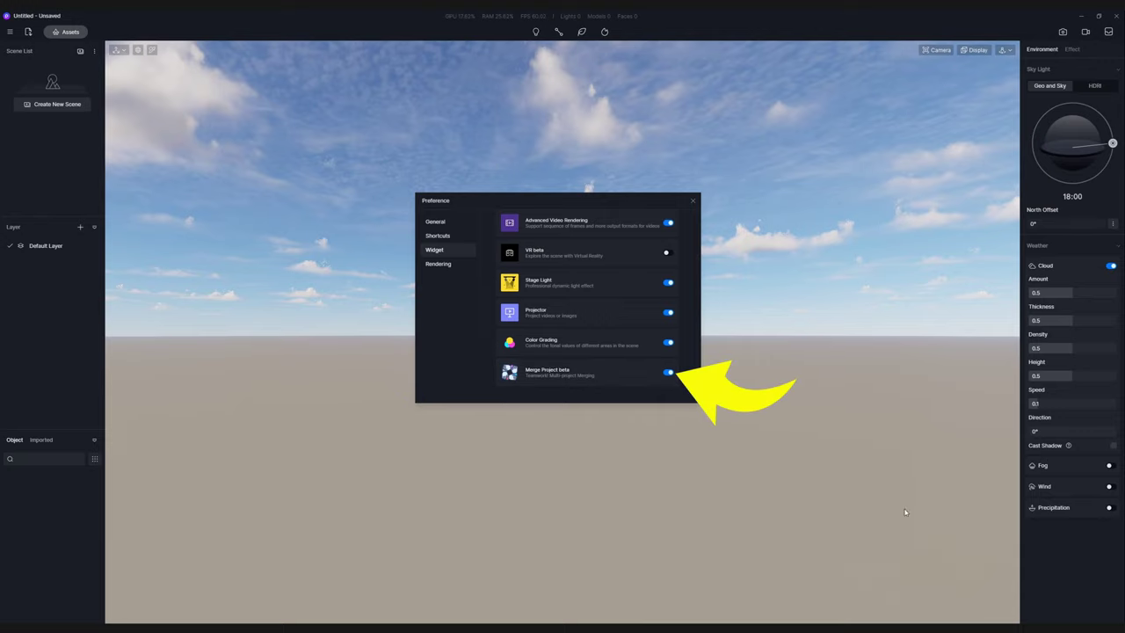
{"action": "left_click", "coordinate": [693, 201]}
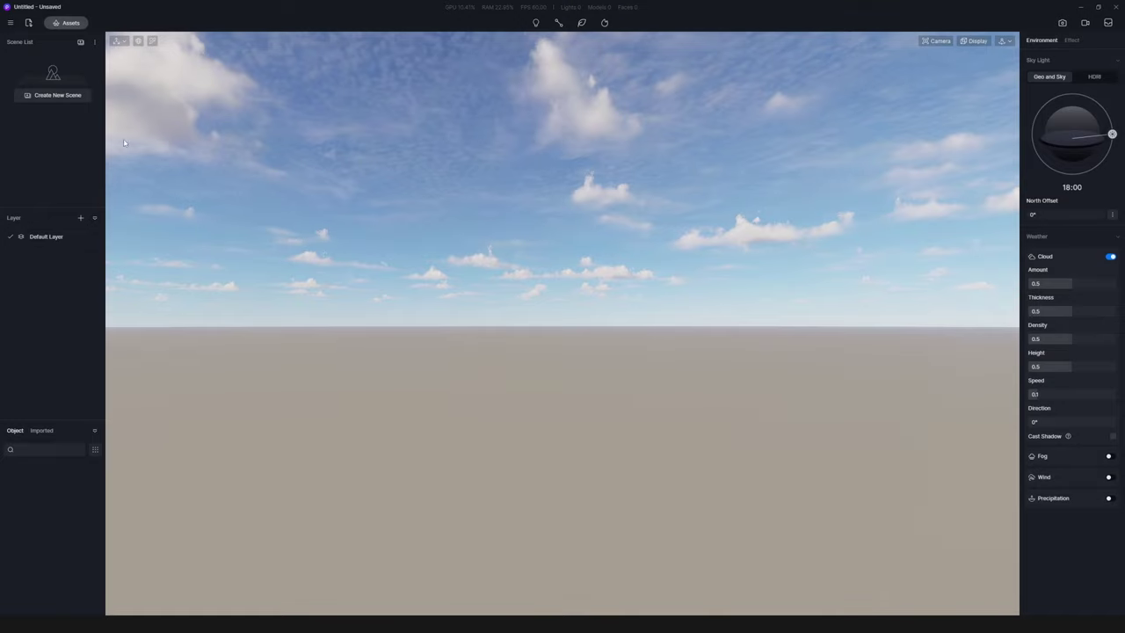
- Import ModelA.skp and ModelB.skp and place both models in the scene
{"action": "left_click", "coordinate": [30, 24]}
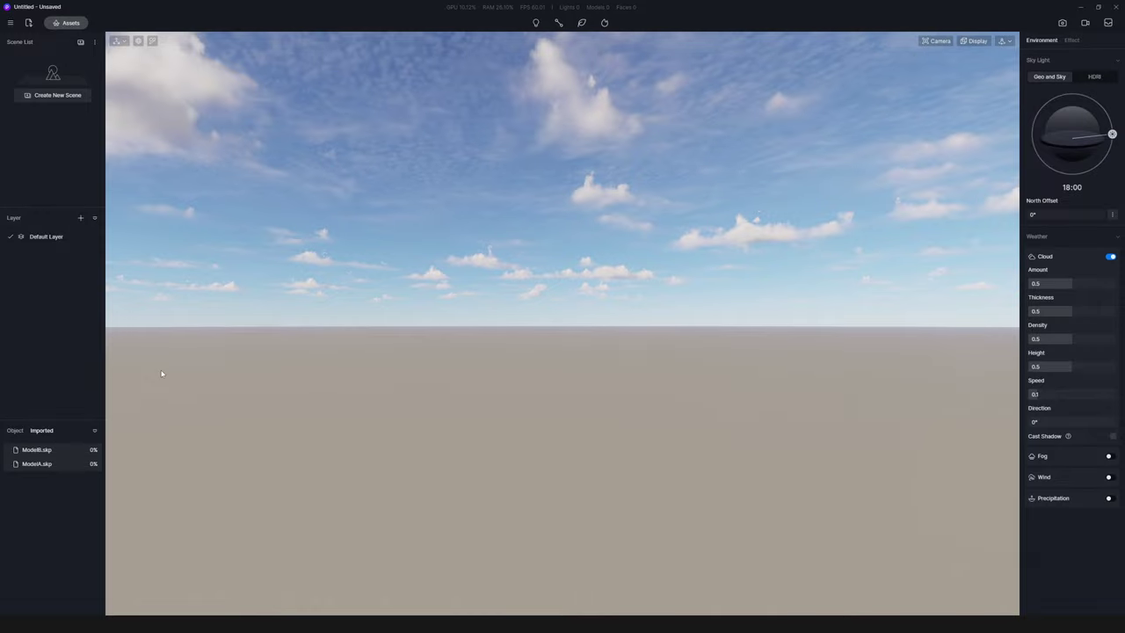
{"action": "left_click_drag", "start_coordinate": [37, 463], "coordinate": [556, 448]}
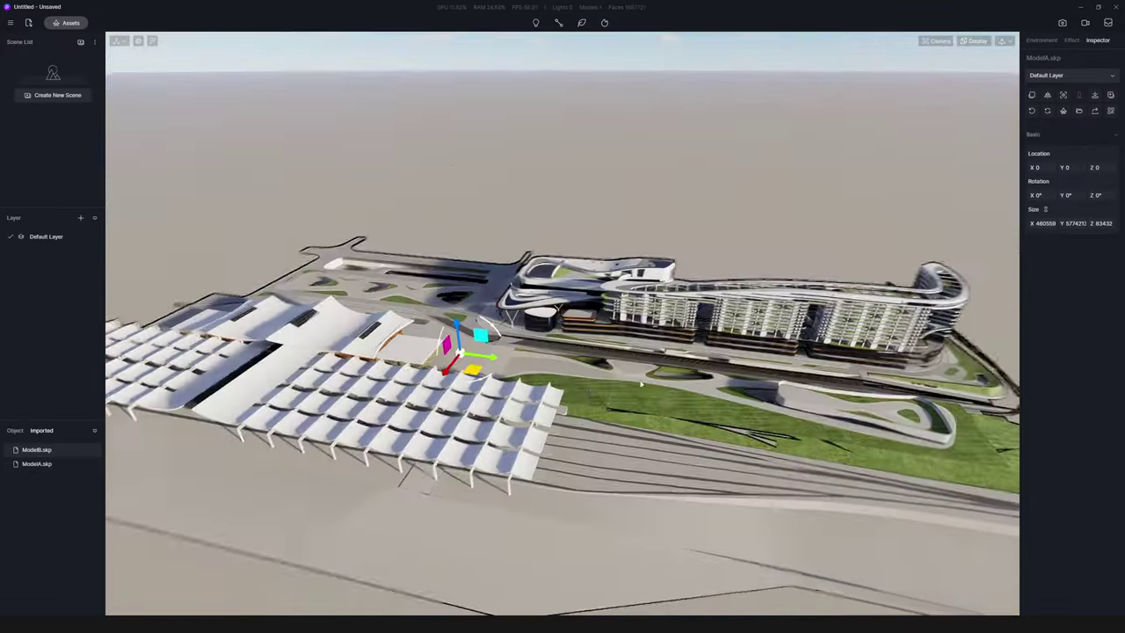
{"action": "scroll", "coordinate": [452, 399], "scroll_direction": "up", "scroll_amount": 3}
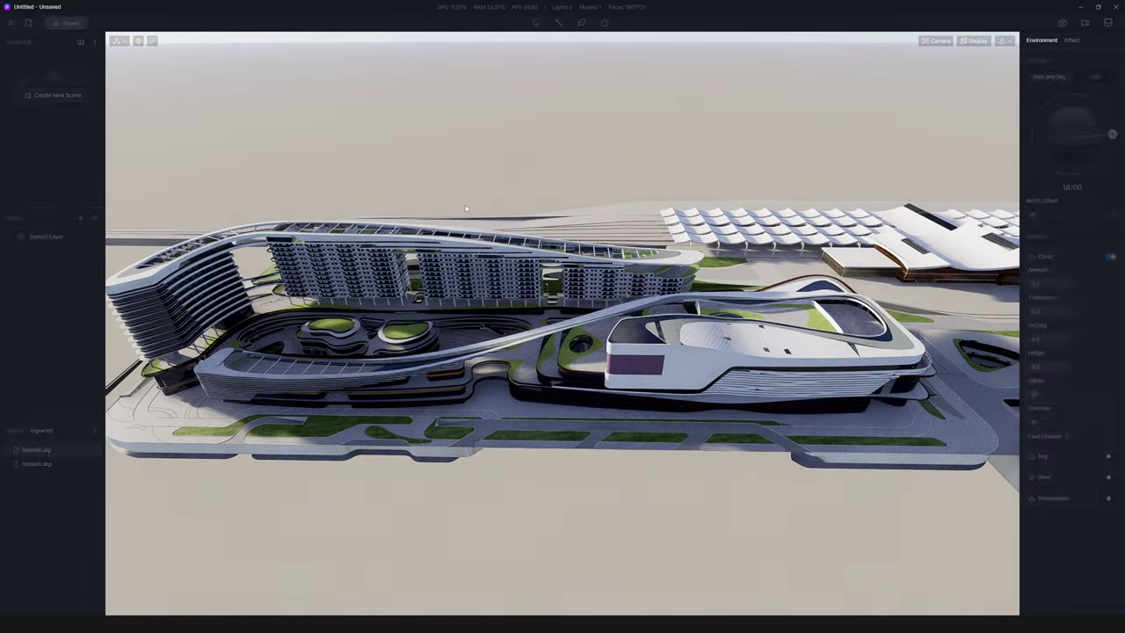
{"action": "left_click", "coordinate": [482, 230]}
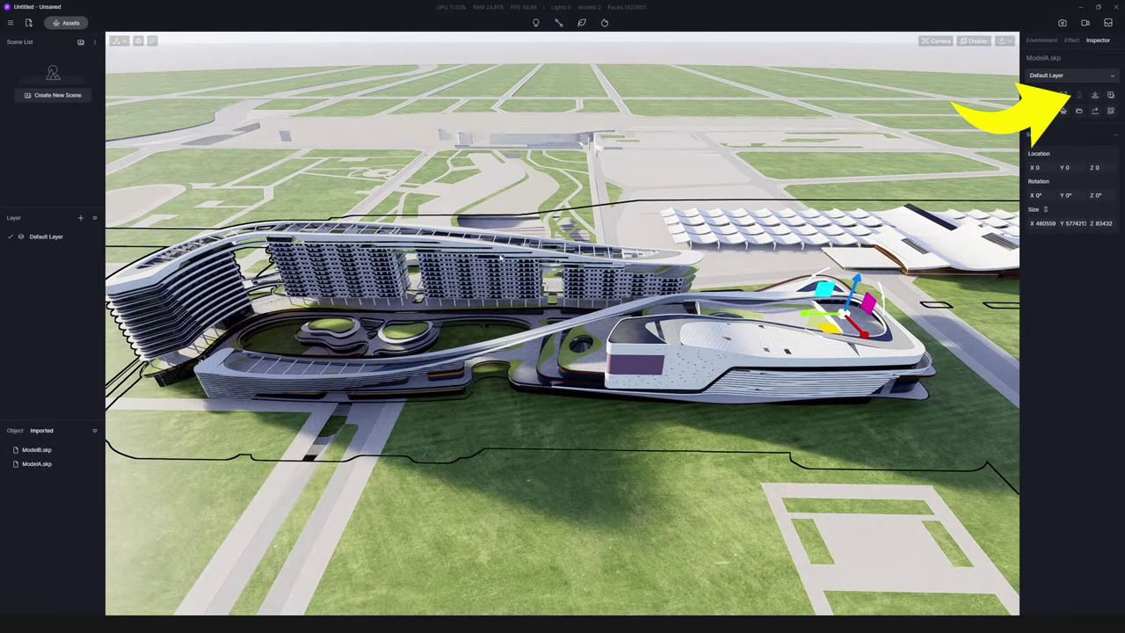
- Align the coordinates of ModelA.skp and ModelB.skp, and check each one by hiding and showing it
{"action": "left_click", "coordinate": [951, 114], "text": "ctrl"}
{"action": "left_click", "coordinate": [1079, 96]}
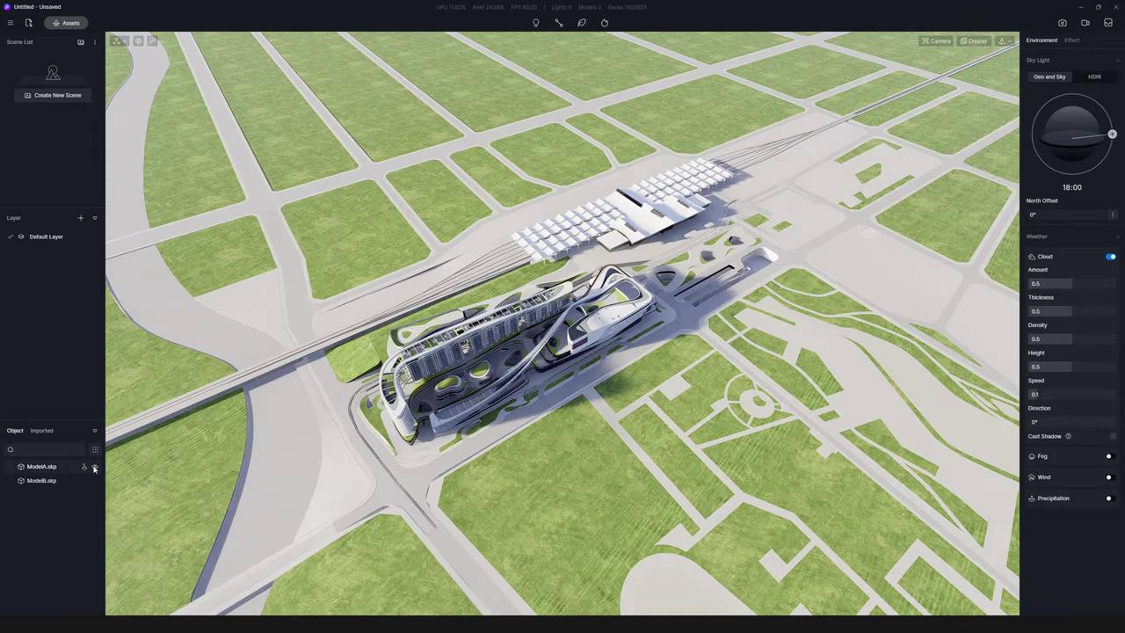
{"action": "left_click", "coordinate": [94, 466]}
{"action": "left_click", "coordinate": [94, 467]}
{"action": "left_click", "coordinate": [95, 480]}
{"action": "left_click", "coordinate": [95, 481]}
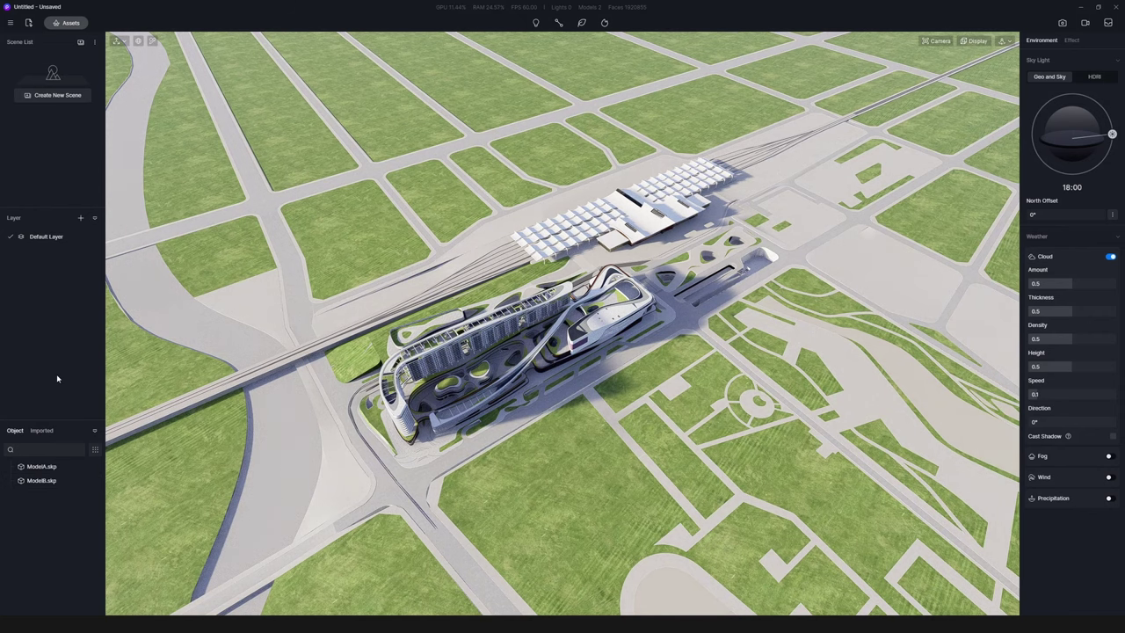
- Save the project as PJA
{"action": "left_click", "coordinate": [10, 24]}
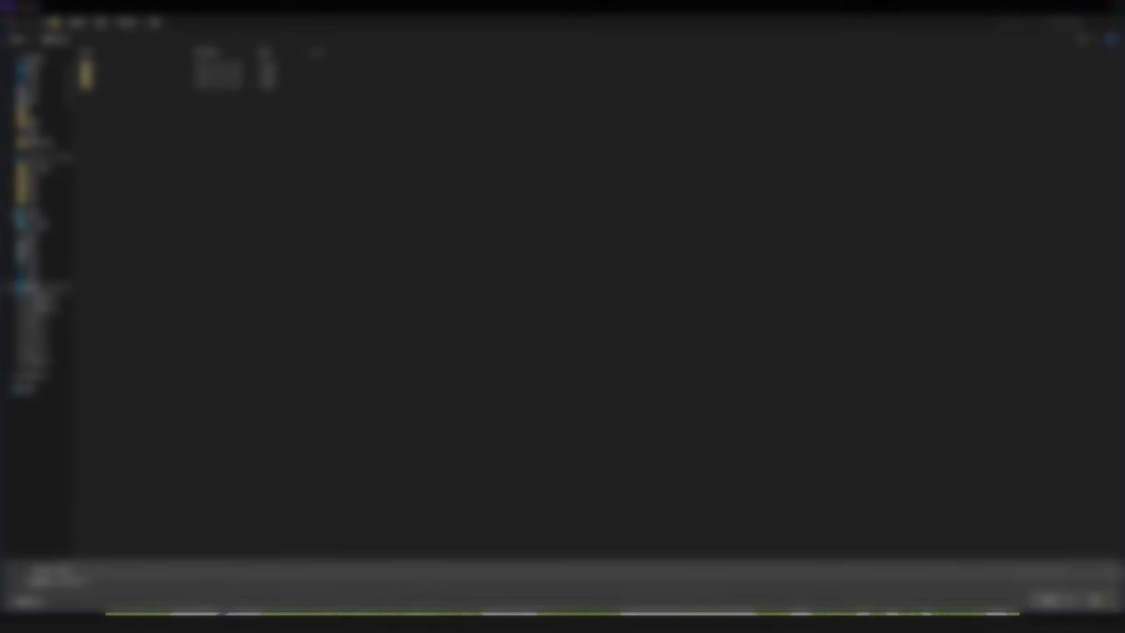
{"action": "left_click", "coordinate": [1036, 606]}
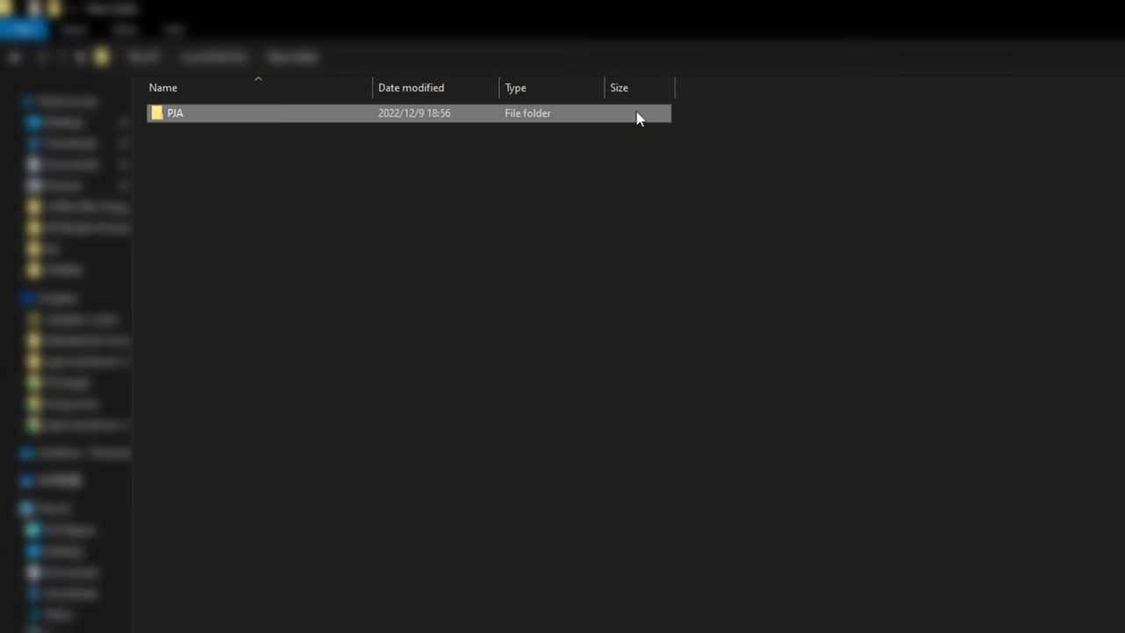
- Duplicate the PJA project folder in the same location and rename the copy PJB
{"action": "right_click", "coordinate": [636, 114]}
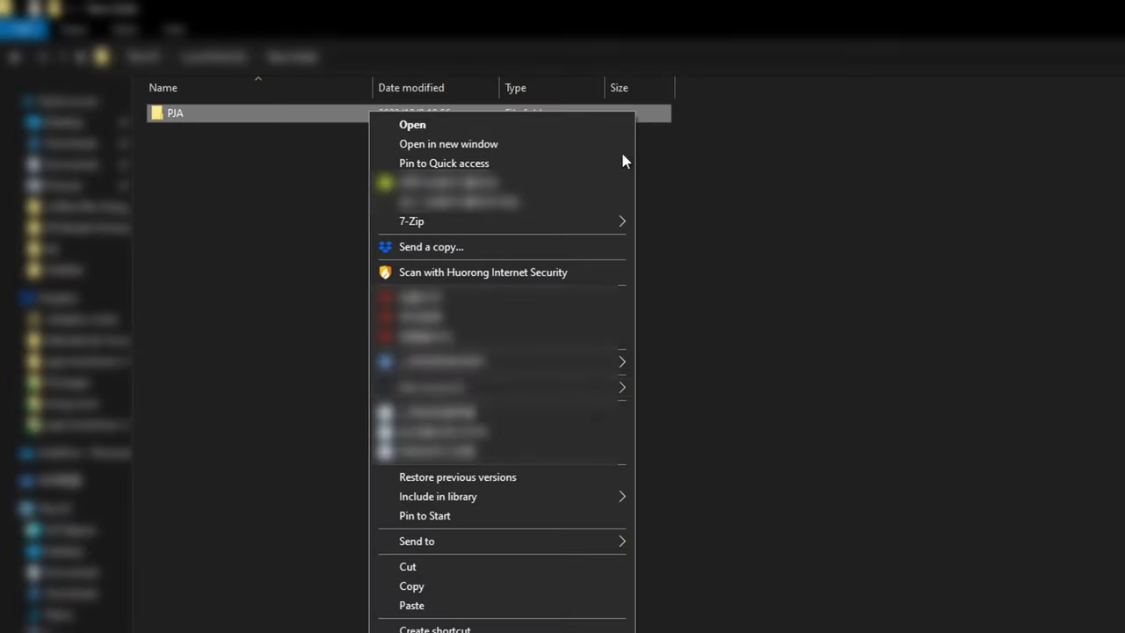
{"action": "left_click", "coordinate": [514, 583]}
{"action": "right_click", "coordinate": [542, 217]}
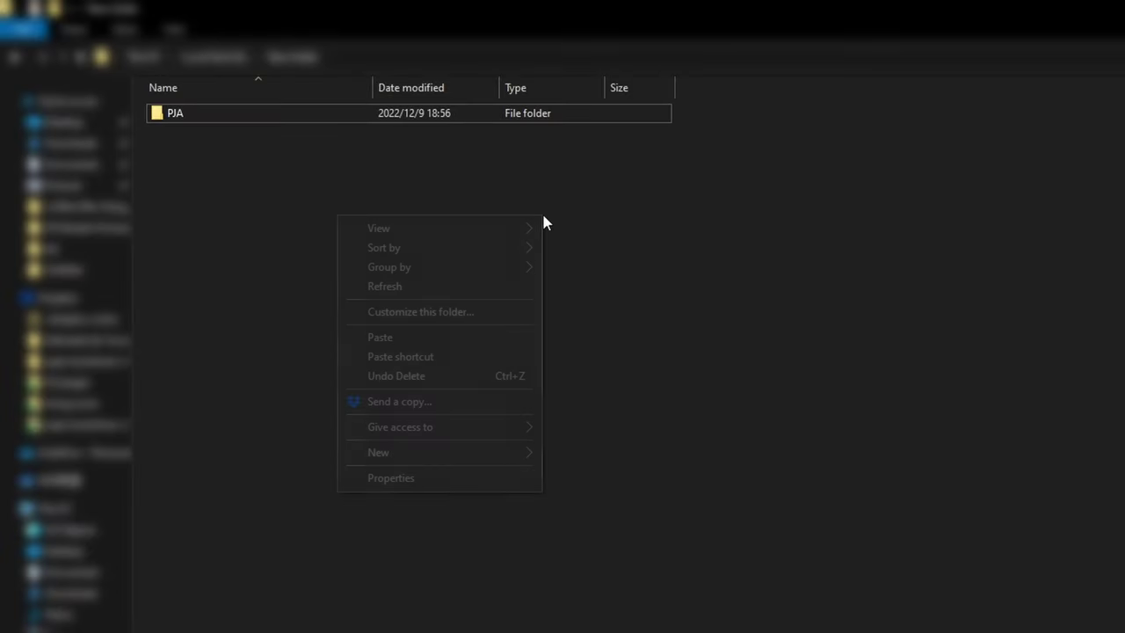
{"action": "left_click", "coordinate": [492, 336]}
{"action": "left_click", "coordinate": [245, 177]}
{"action": "left_click", "coordinate": [227, 133]}
{"action": "key", "text": "F2"}
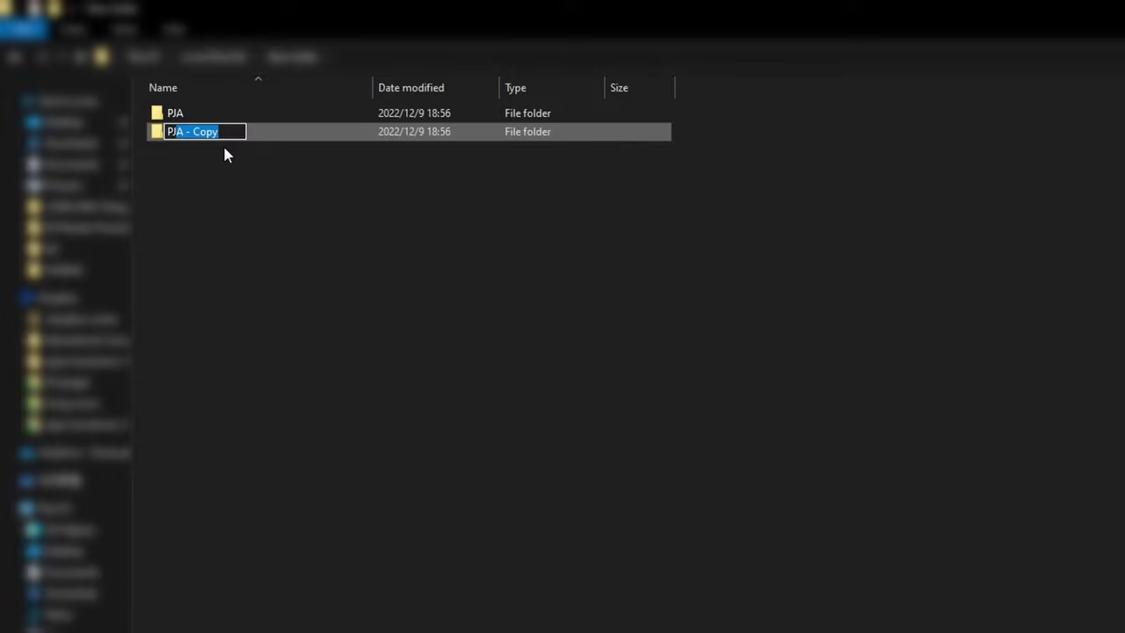
{"action": "type", "text": "PJB"}
{"action": "key", "text": "Return"}
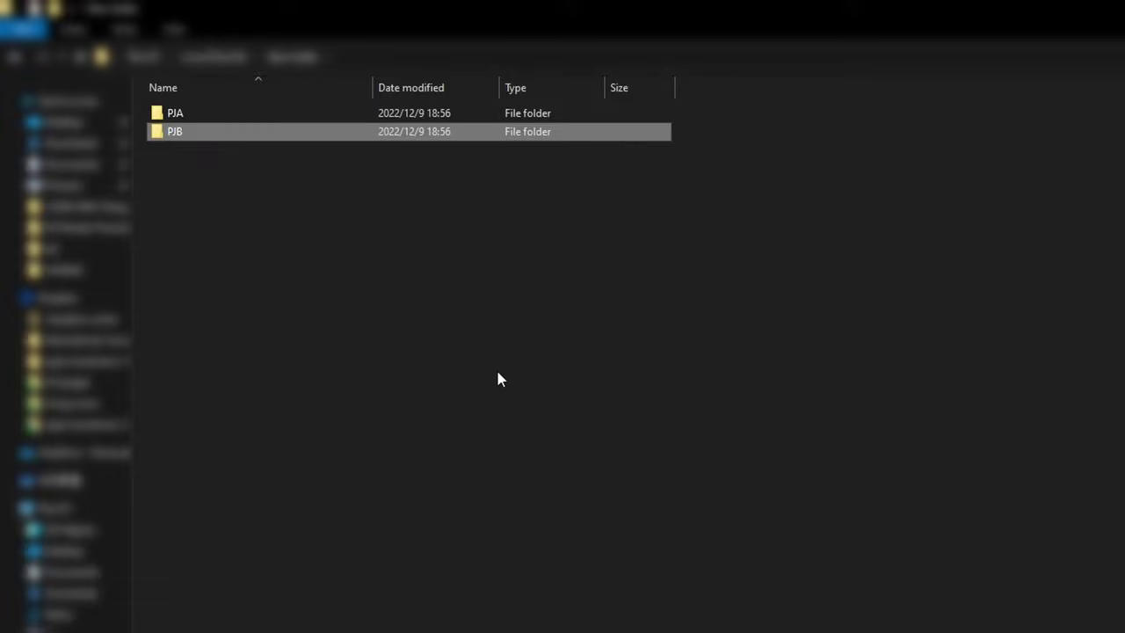
{"action": "left_click", "coordinate": [503, 379]}
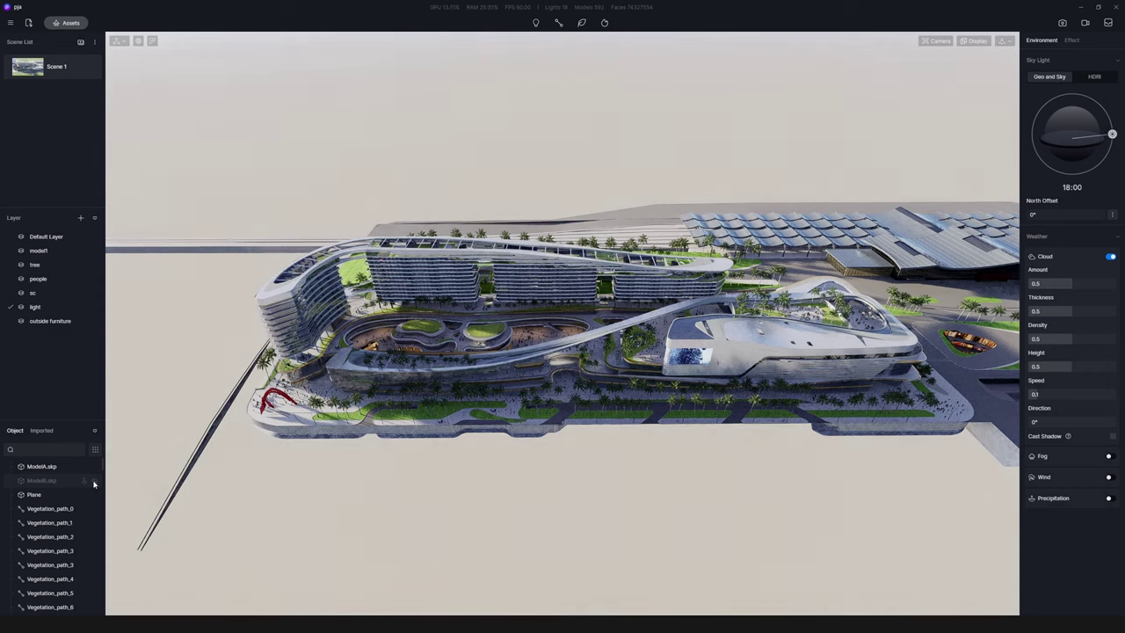
- Delete the surroundings model ModelB.skp from the project with the detailed main building, and save the project
{"action": "left_click", "coordinate": [94, 482]}
{"action": "left_click", "coordinate": [94, 482]}
{"action": "left_click", "coordinate": [94, 482]}
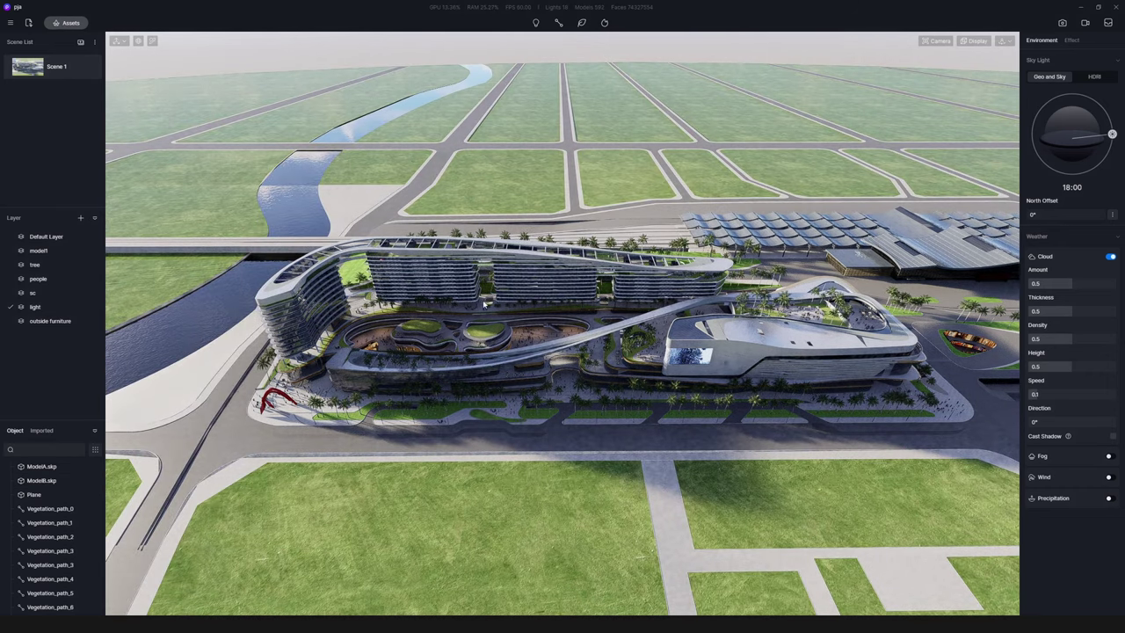
{"action": "left_click", "coordinate": [549, 176]}
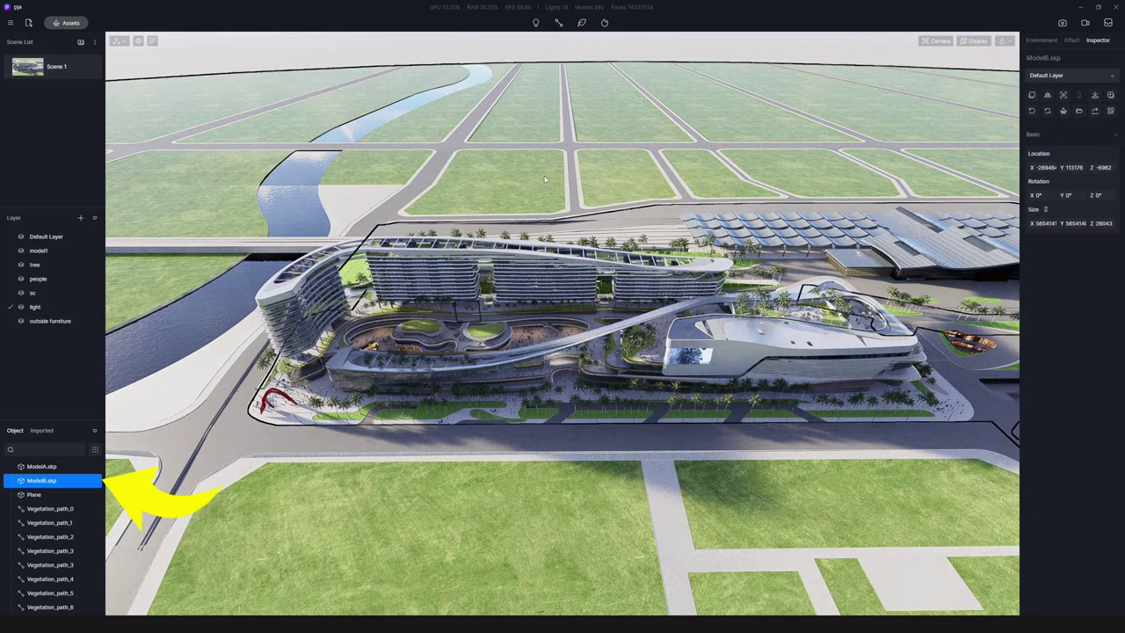
{"action": "right_click", "coordinate": [85, 475]}
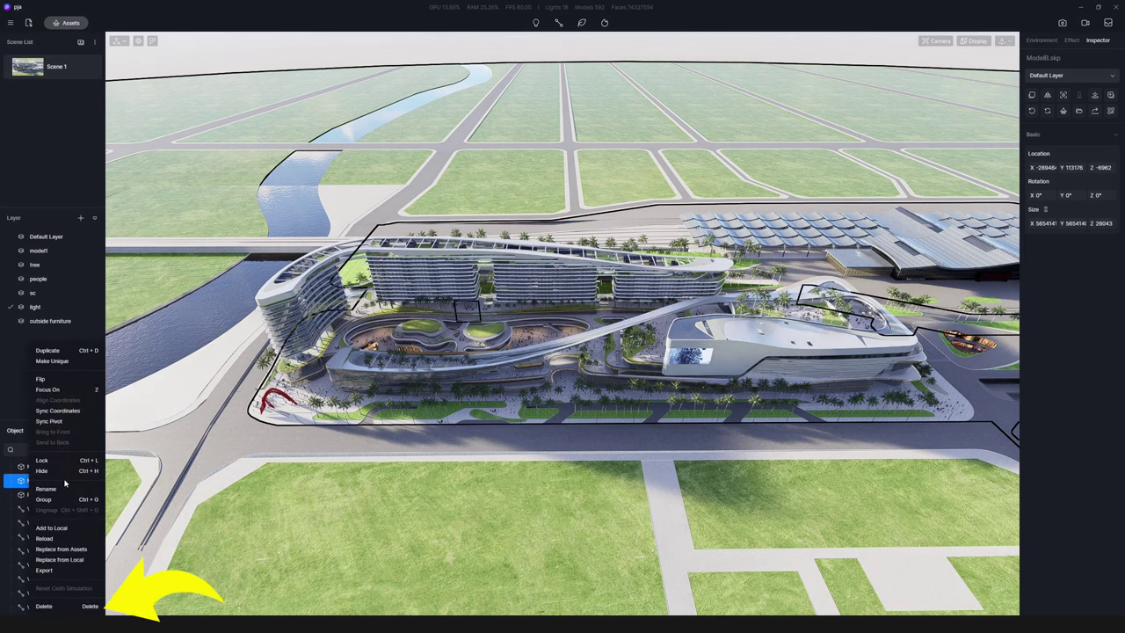
{"action": "left_click", "coordinate": [64, 606]}
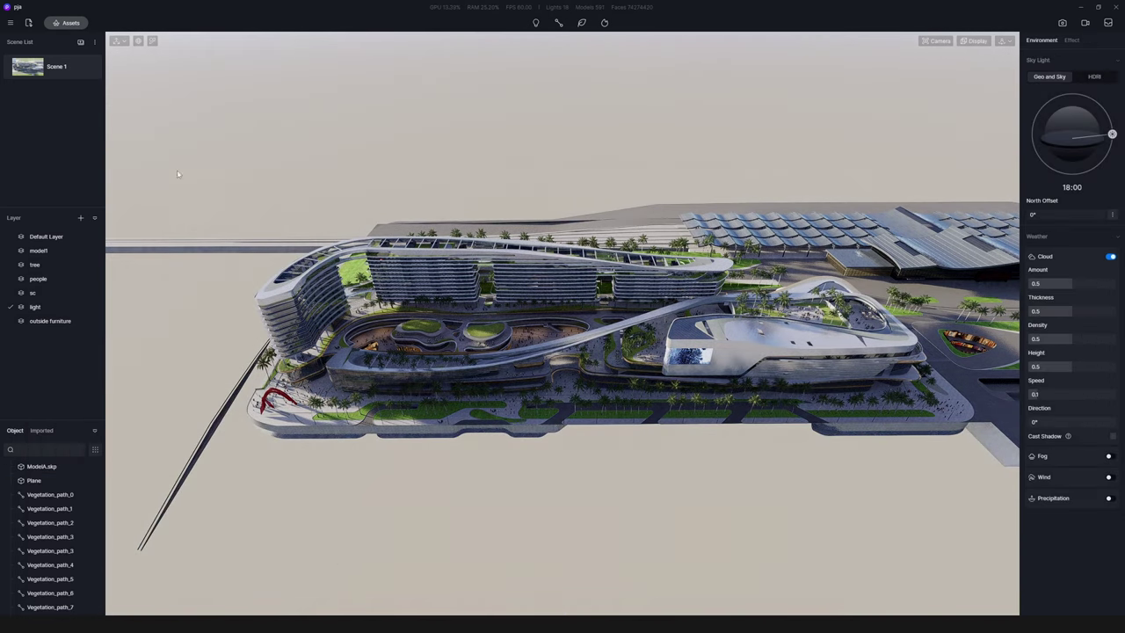
{"action": "left_click", "coordinate": [11, 24]}
{"action": "mouse_move", "coordinate": [52, 41]}
{"action": "left_click", "coordinate": [136, 94]}
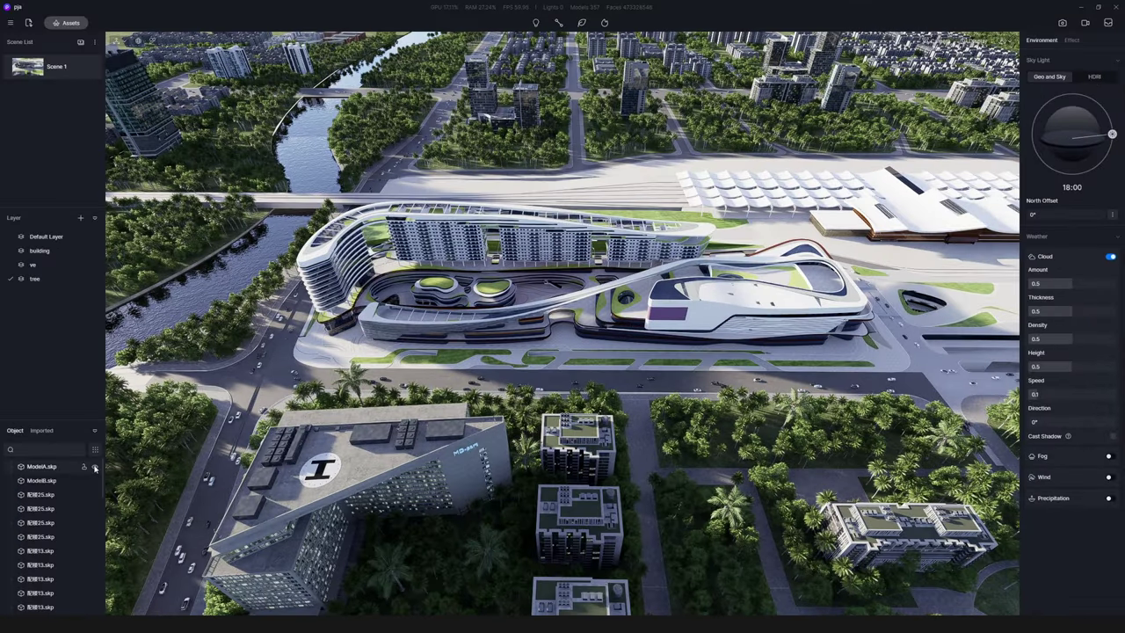
- Delete the main building model ModelA.skp from the project with the detailed surroundings, and save the project
{"action": "left_click", "coordinate": [95, 468]}
{"action": "left_click", "coordinate": [95, 467]}
{"action": "left_click", "coordinate": [95, 467]}
{"action": "left_click", "coordinate": [95, 467]}
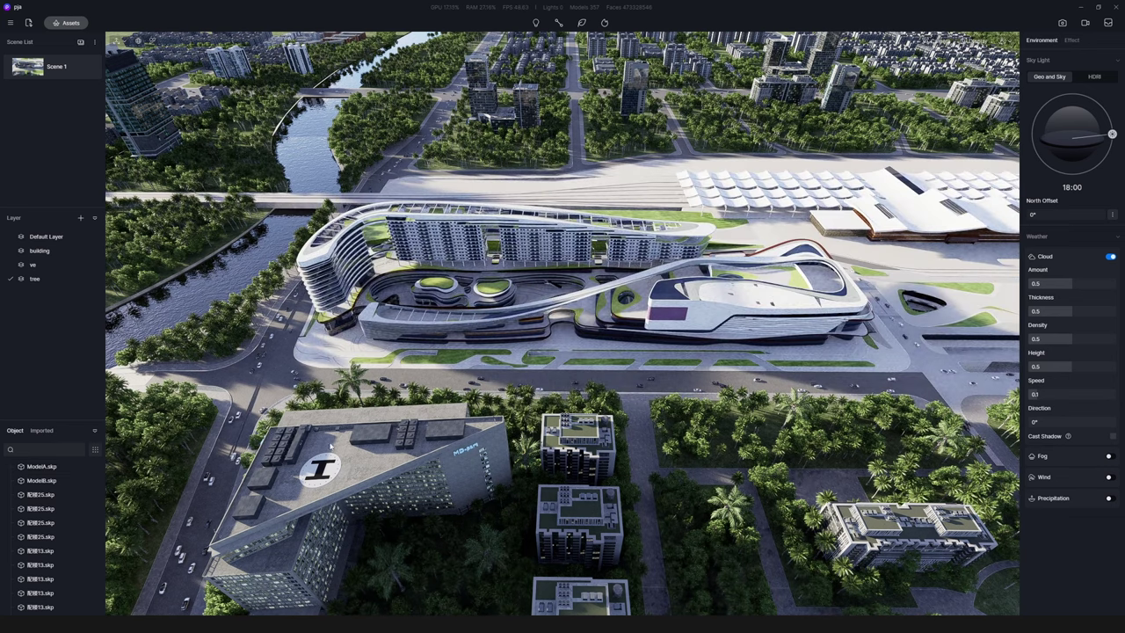
{"action": "left_click", "coordinate": [49, 467]}
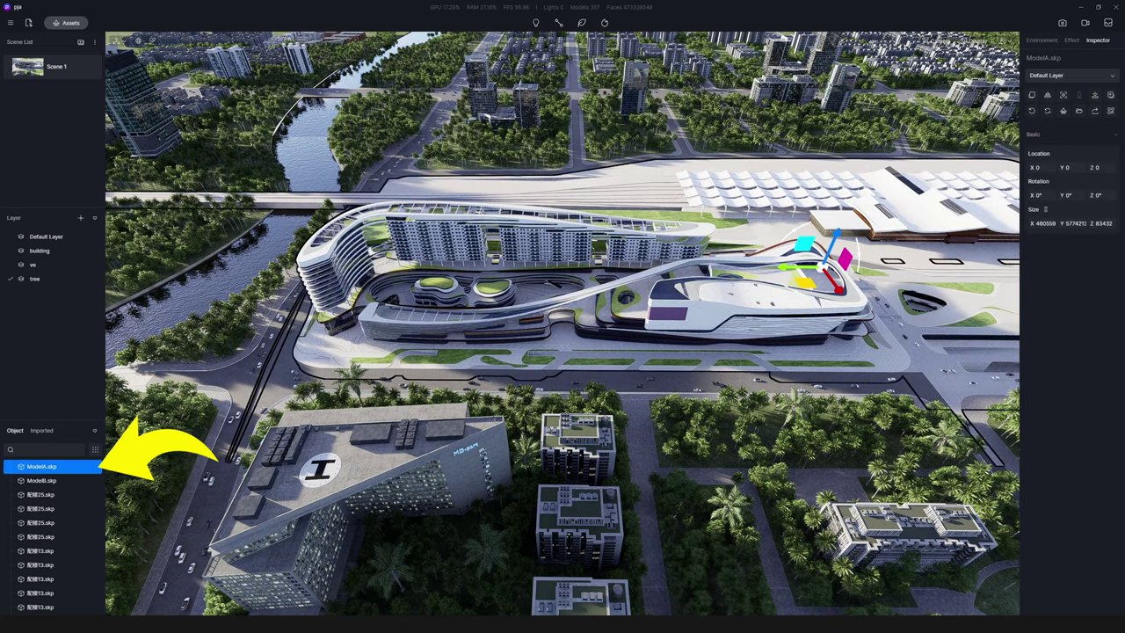
{"action": "right_click", "coordinate": [73, 468]}
{"action": "left_click", "coordinate": [66, 607]}
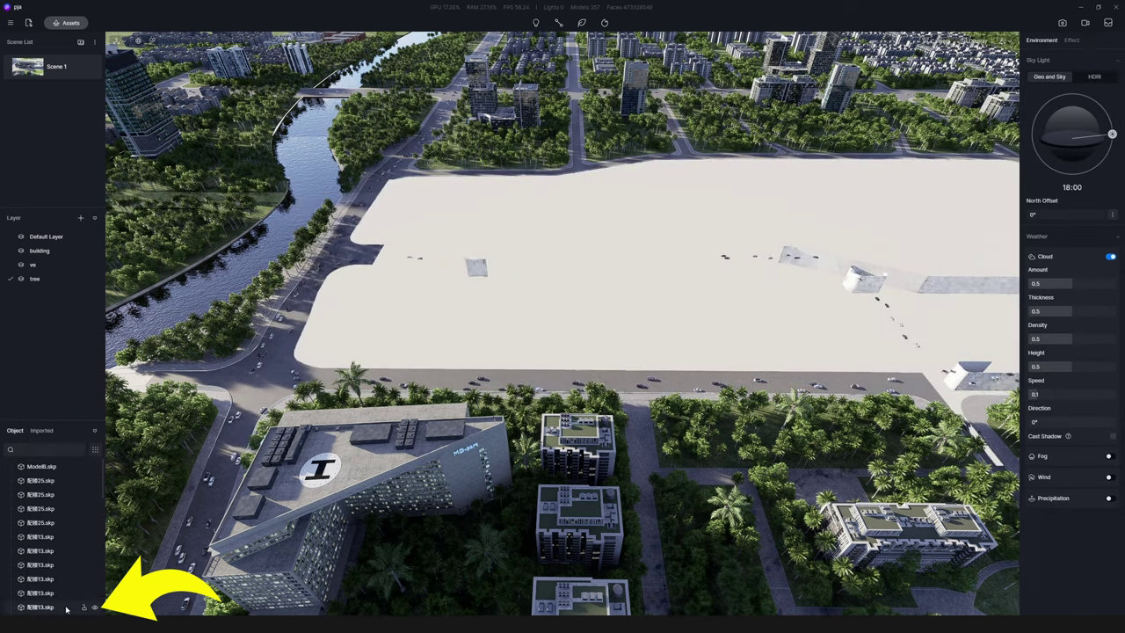
{"action": "left_click", "coordinate": [10, 23]}
{"action": "mouse_move", "coordinate": [35, 42]}
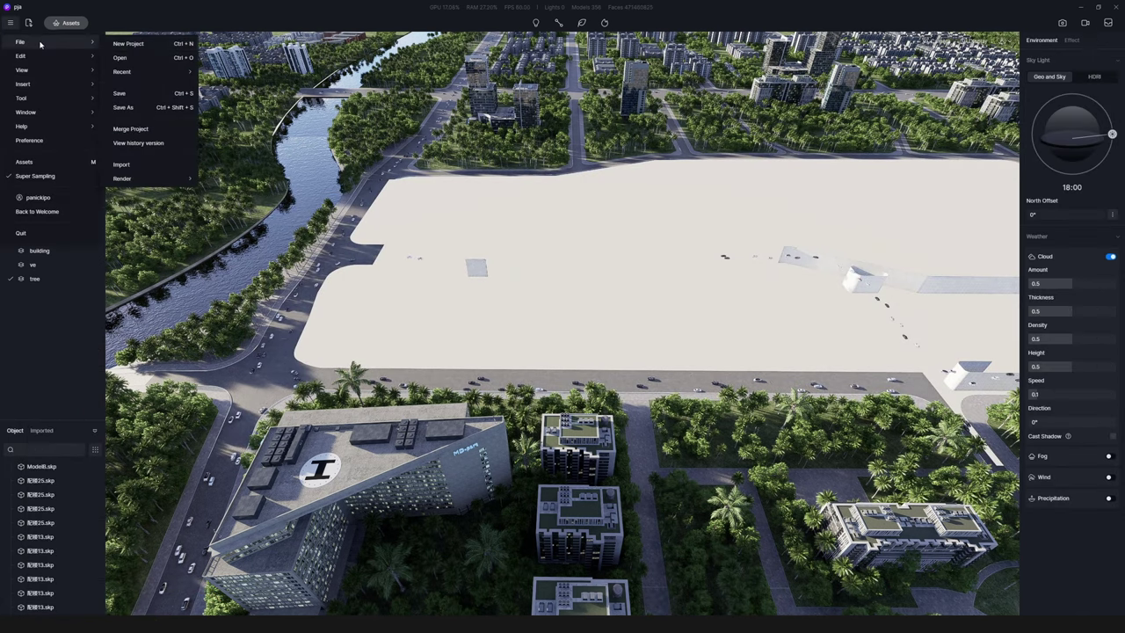
{"action": "left_click", "coordinate": [141, 93]}
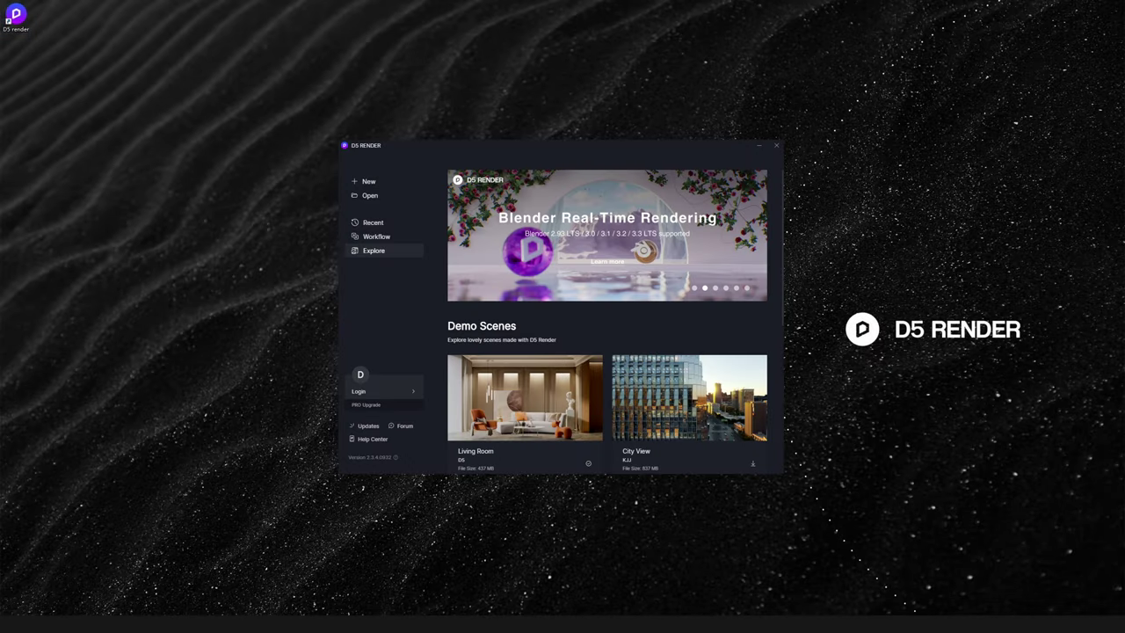
- Start Merge Project from the recent projects, add PJA.drs as the first project and review its merge options
{"action": "left_click", "coordinate": [373, 222]}
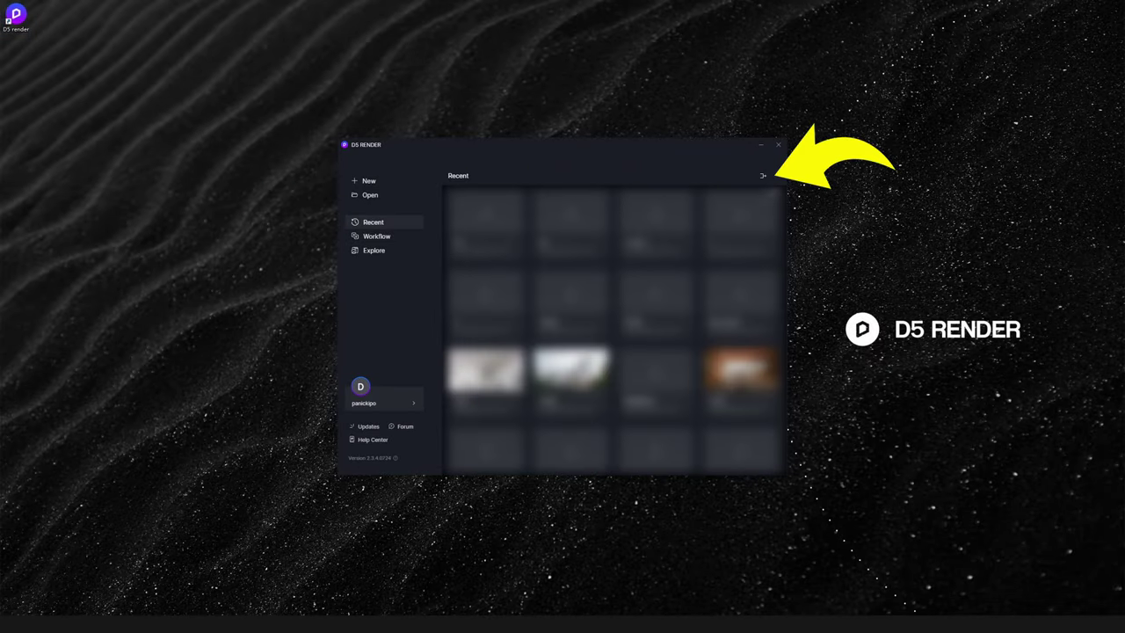
{"action": "left_click", "coordinate": [762, 176]}
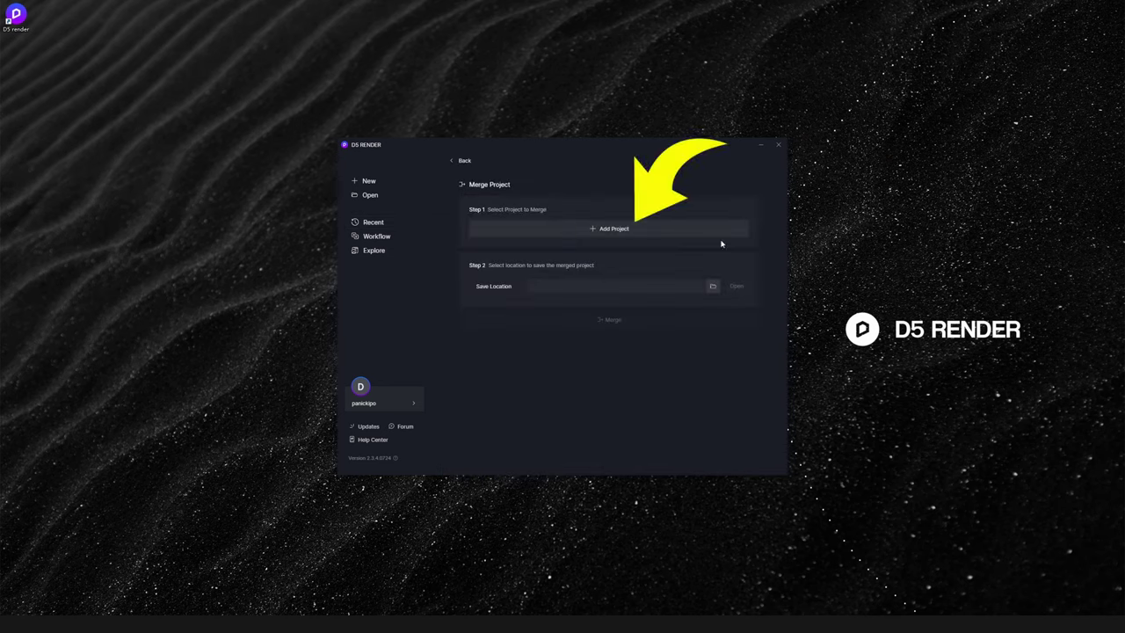
{"action": "left_click", "coordinate": [620, 228]}
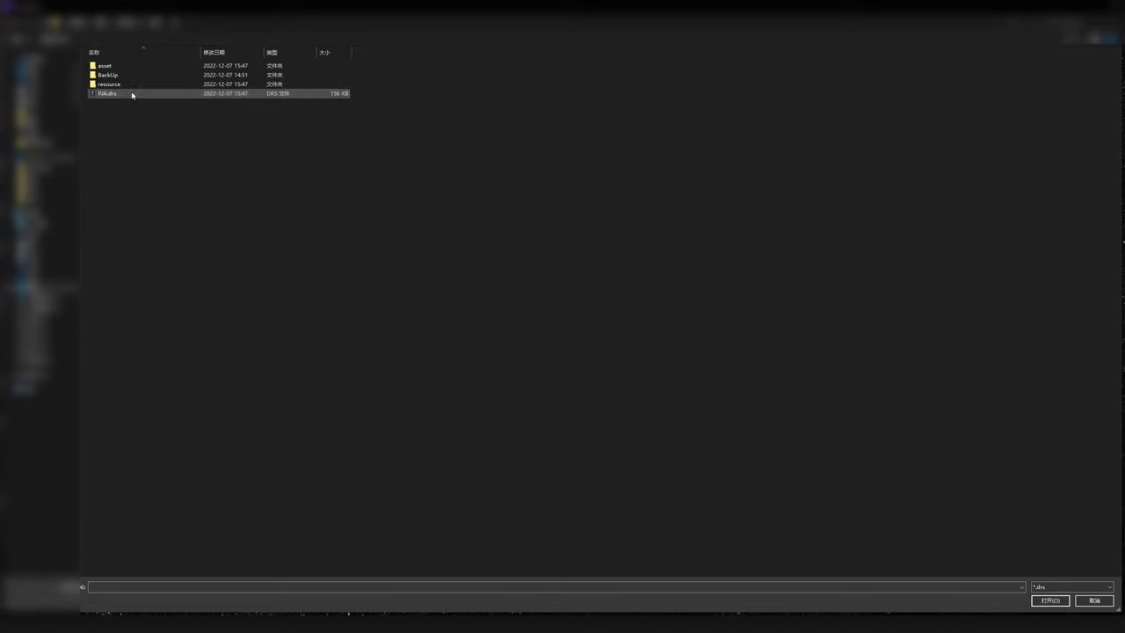
{"action": "double_click", "coordinate": [132, 95]}
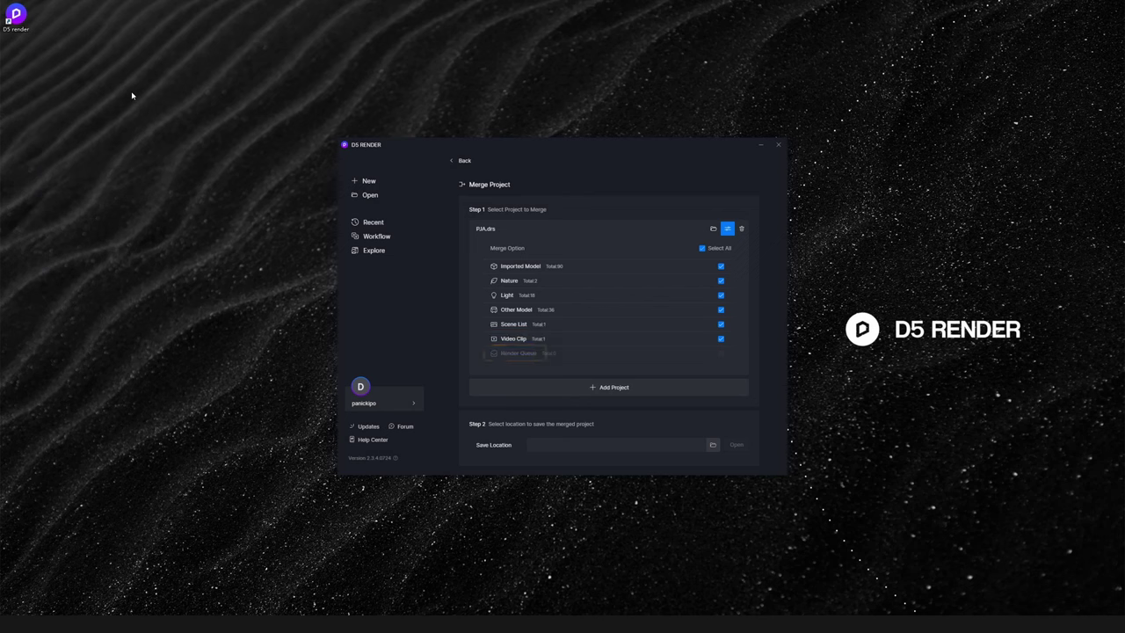
{"action": "left_click", "coordinate": [730, 228]}
{"action": "left_click", "coordinate": [730, 229]}
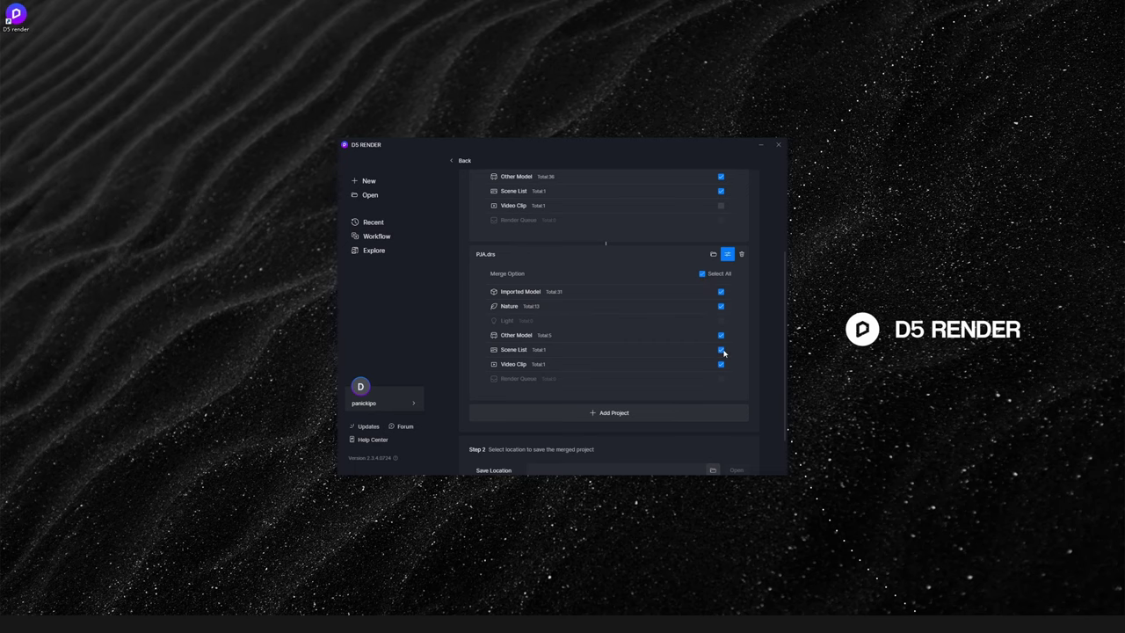
- Exclude the second project's scene list and video clip, and merge the projects into the merge folder
{"action": "scroll", "coordinate": [722, 370], "scroll_direction": "down", "scroll_amount": 2}
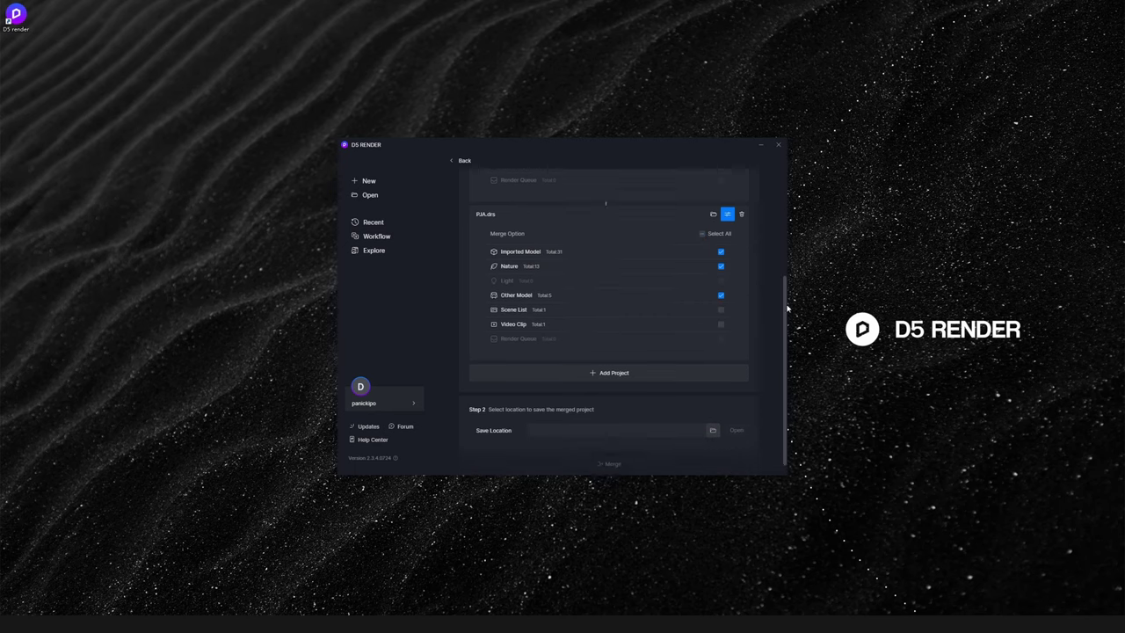
{"action": "left_click", "coordinate": [715, 414]}
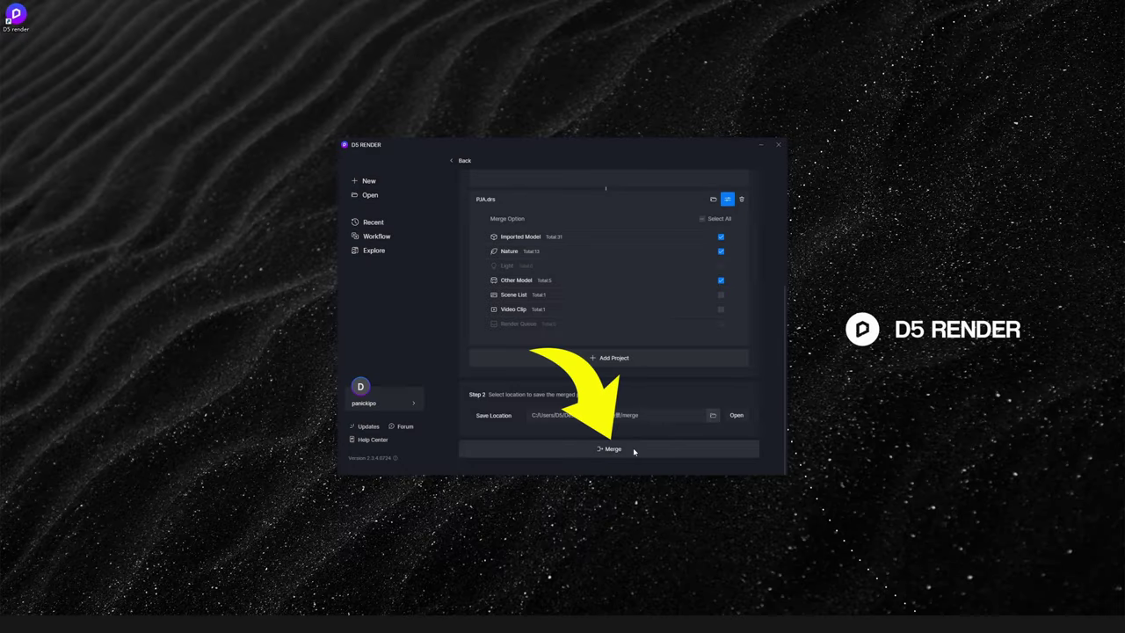
{"action": "left_click", "coordinate": [633, 450]}
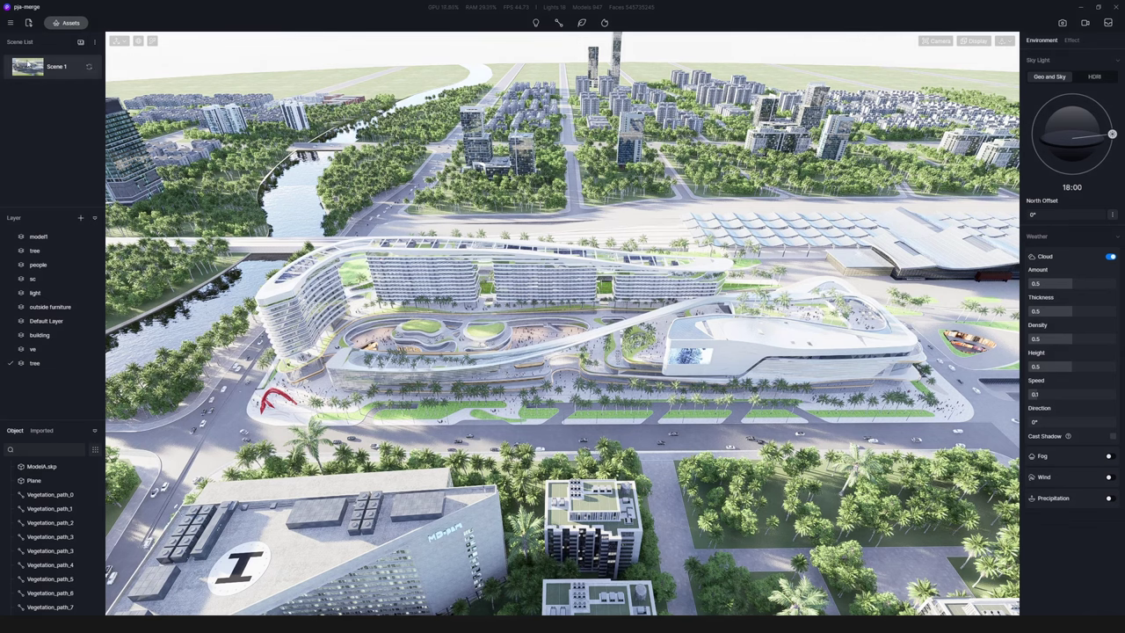
- Switch the merged project to video mode and enable fog at 2.28 with height 0.29 and falloff 0.64
{"action": "left_click", "coordinate": [1084, 24]}
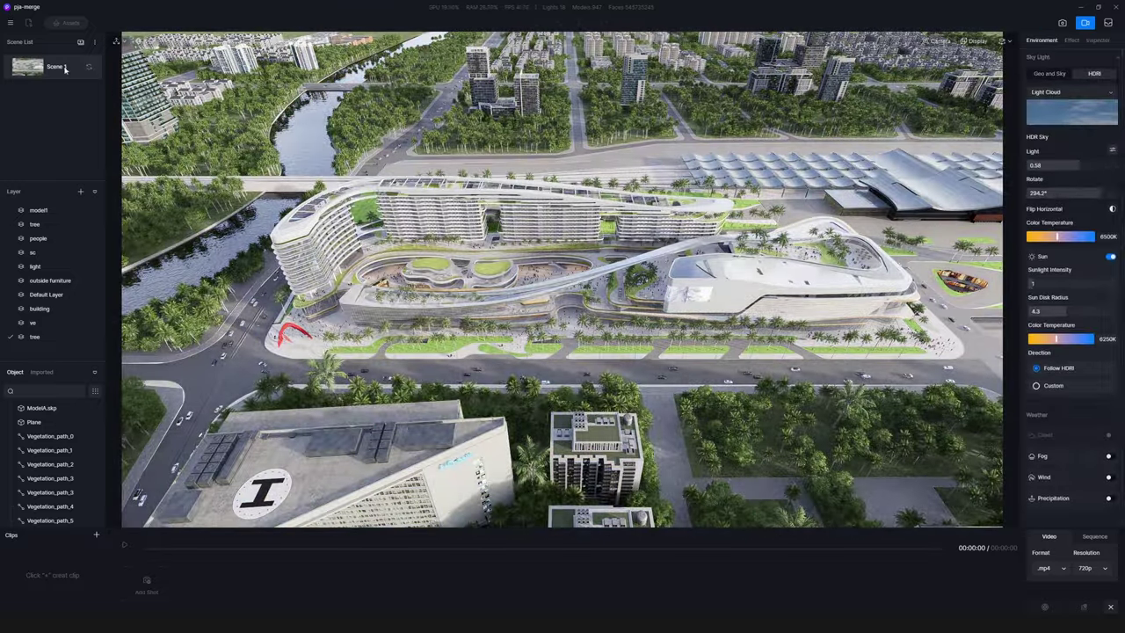
{"action": "left_click", "coordinate": [1108, 455]}
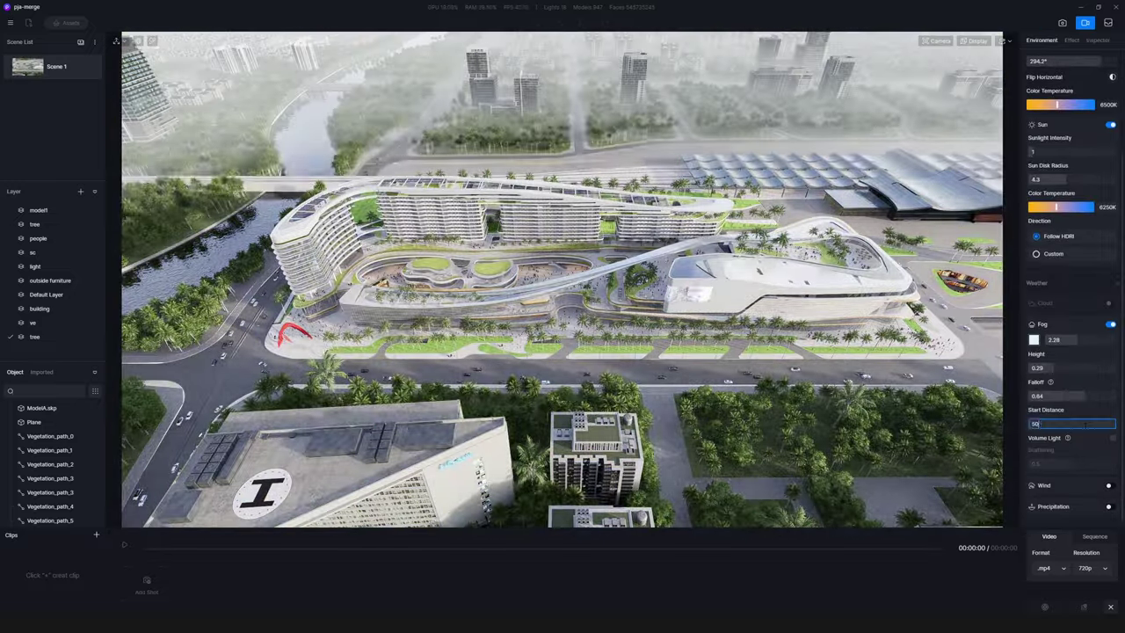
{"action": "left_click", "coordinate": [1070, 40]}
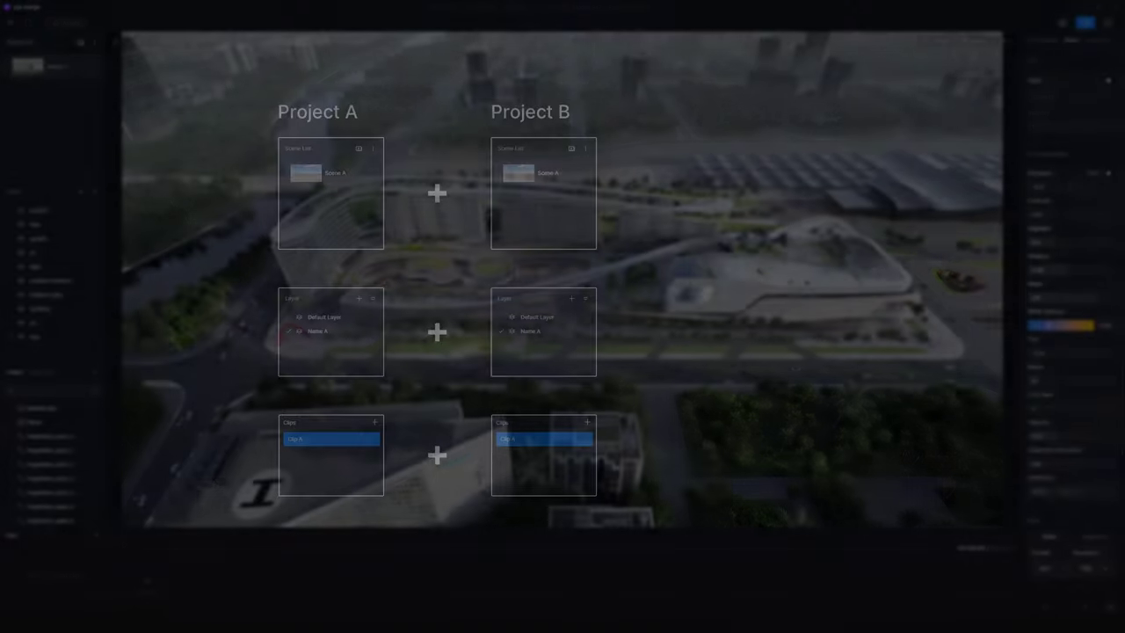